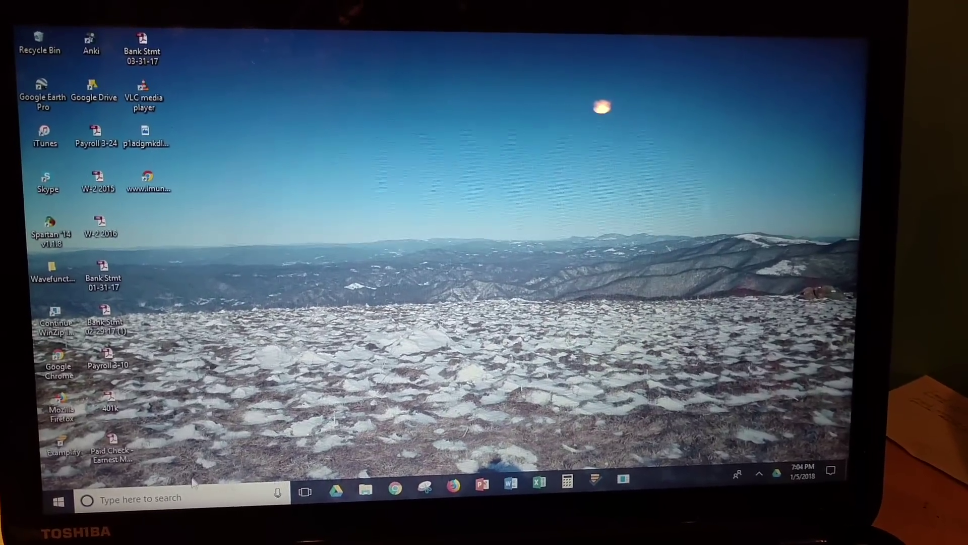
Step: Search the Start menu for 'task', launch Task Manager, and approve its permission prompt
{"action": "left_click", "coordinate": [185, 500]}
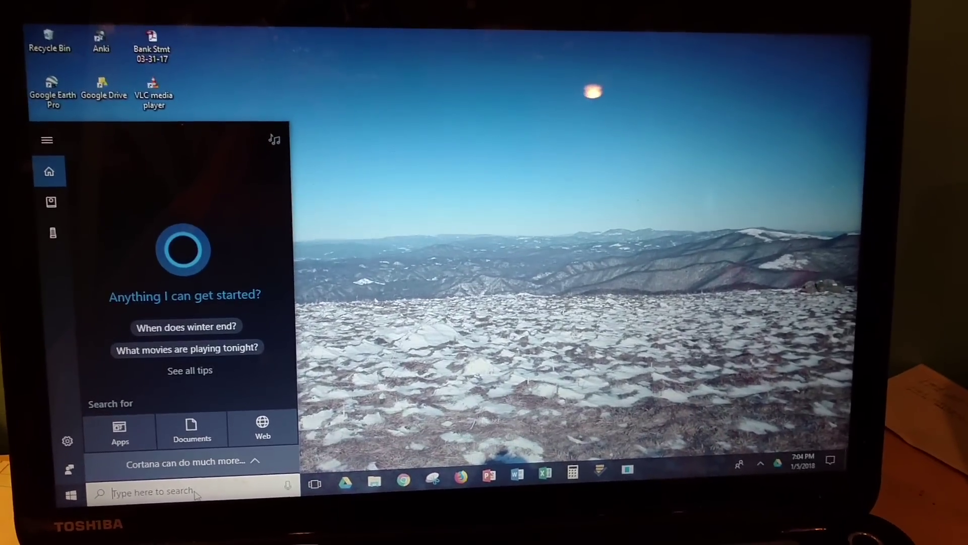
{"action": "type", "text": "task"}
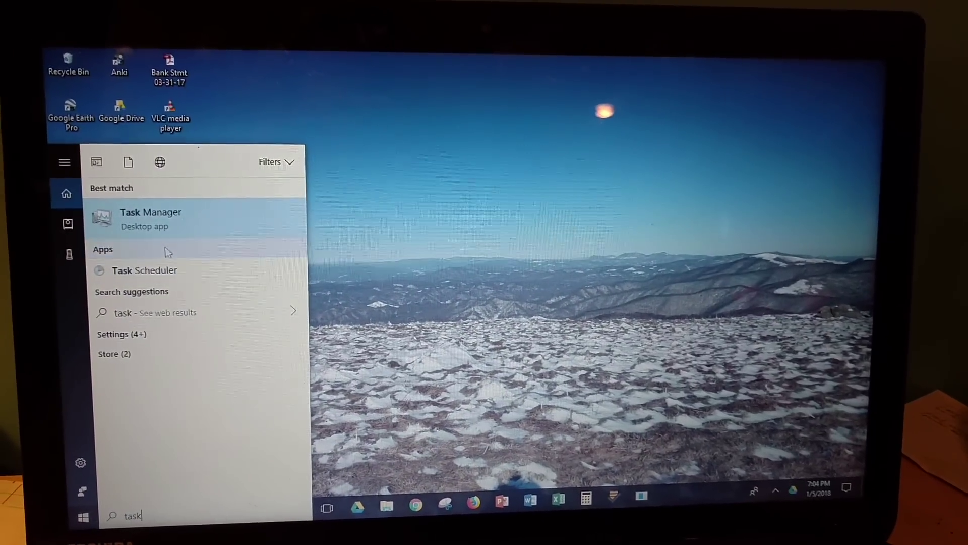
{"action": "left_click", "coordinate": [171, 217]}
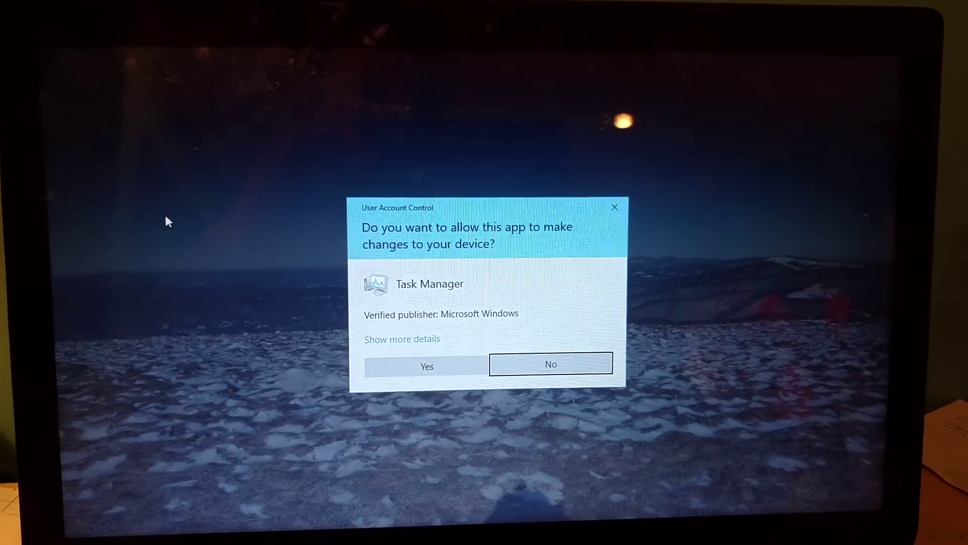
{"action": "left_click", "coordinate": [408, 373]}
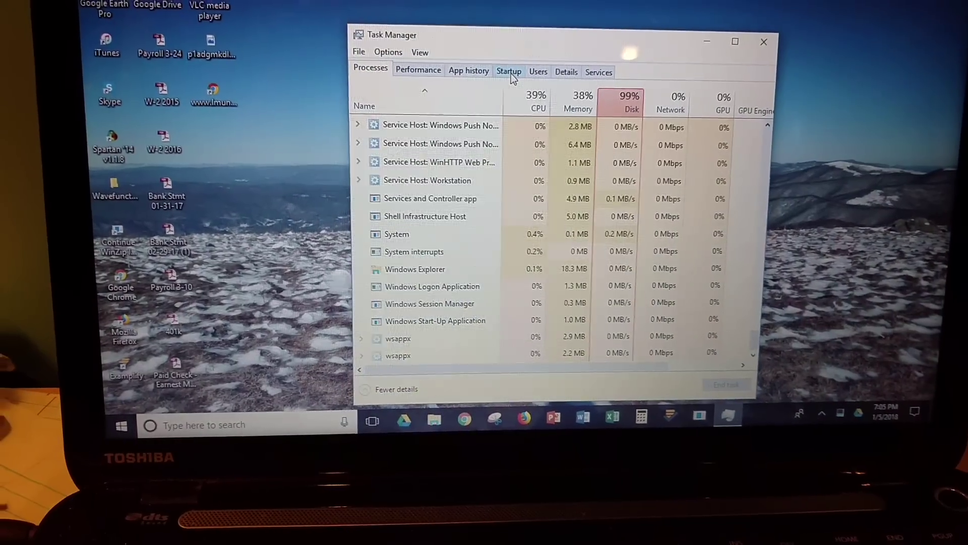
Step: Show the Startup tab with TOSHIBA Function Key listed as Disabled
{"action": "left_click", "coordinate": [471, 186]}
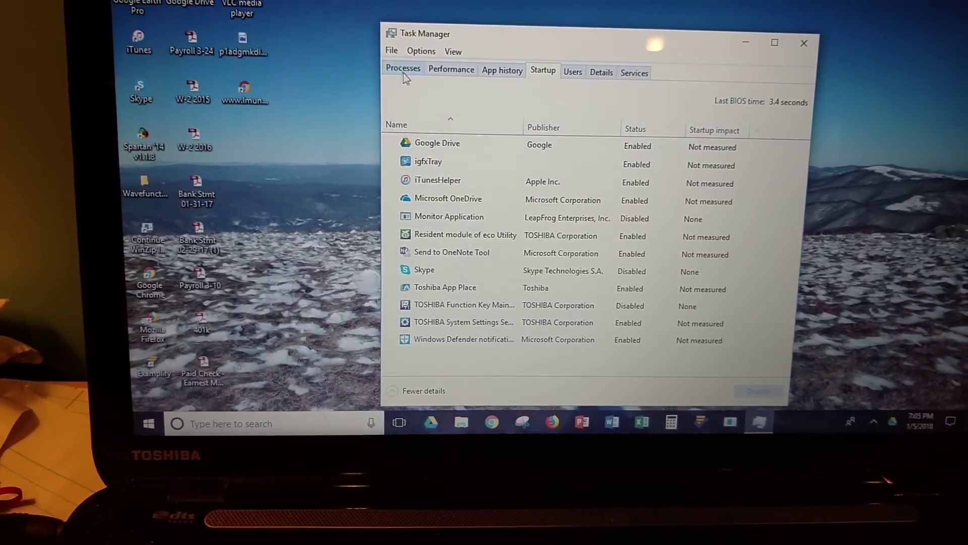
Step: Switch Task Manager to the Processes tab to view background processes
{"action": "left_click", "coordinate": [402, 70]}
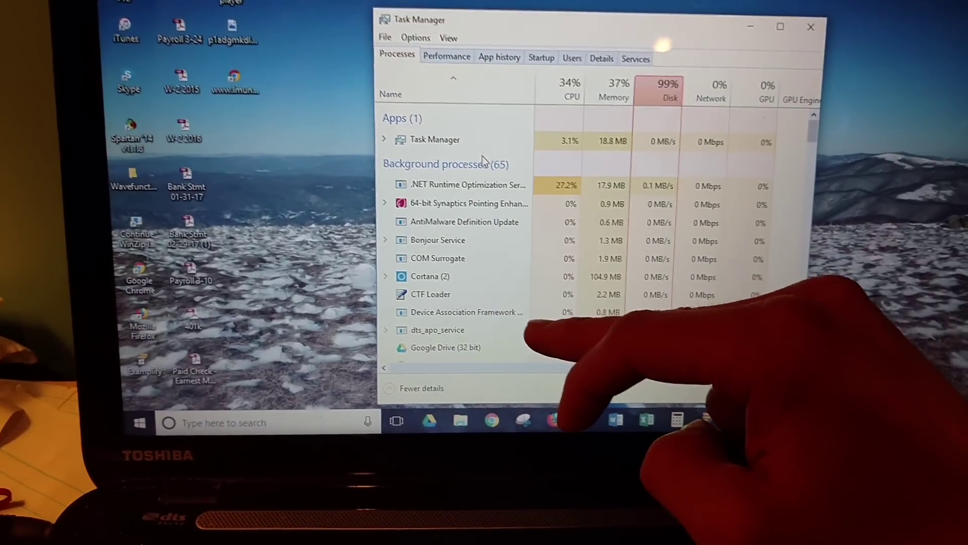
{"action": "scroll", "coordinate": [481, 155], "scroll_direction": "down", "scroll_amount": 3}
{"action": "scroll", "coordinate": [482, 156], "scroll_direction": "up", "scroll_amount": 3}
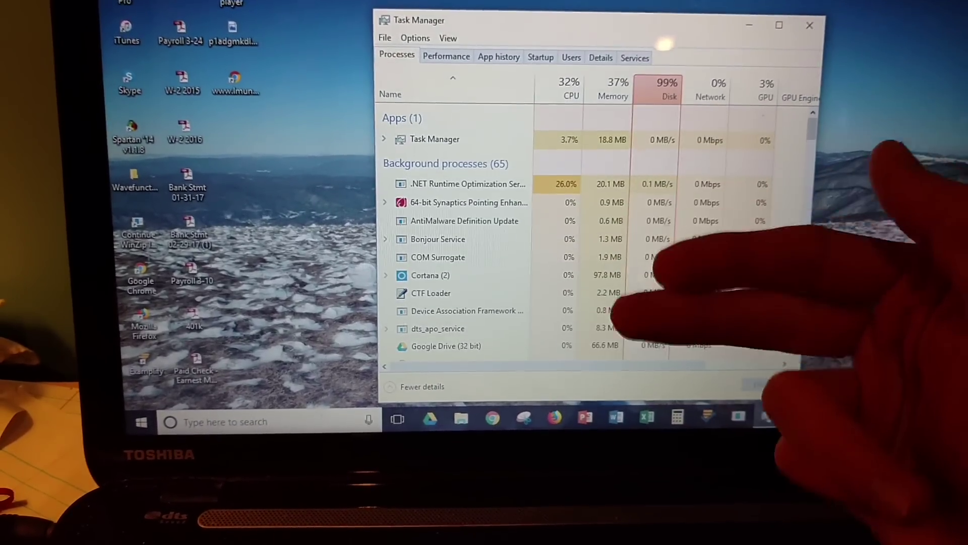
{"action": "scroll", "coordinate": [454, 242], "scroll_direction": "down", "scroll_amount": 2}
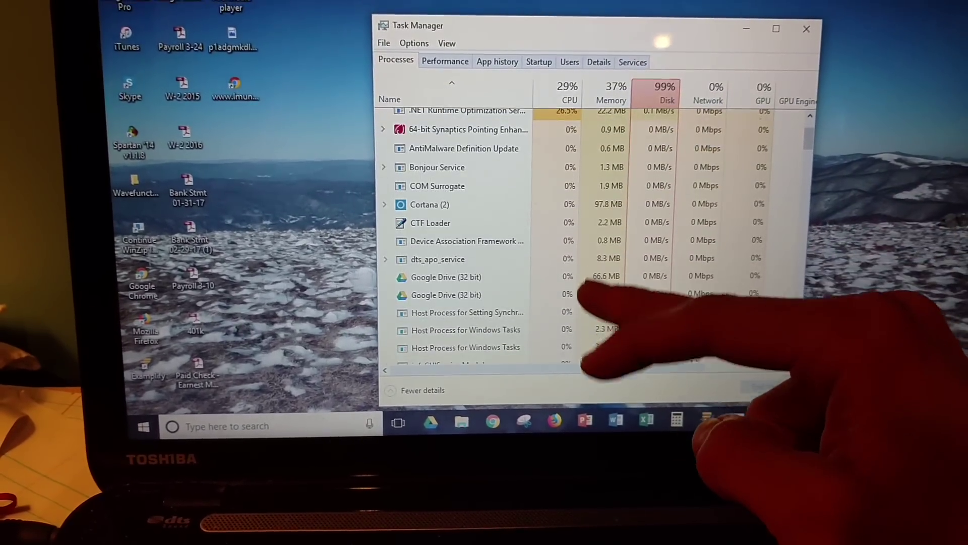
{"action": "scroll", "coordinate": [454, 243], "scroll_direction": "down", "scroll_amount": 1}
{"action": "scroll", "coordinate": [454, 242], "scroll_direction": "down", "scroll_amount": 1}
{"action": "scroll", "coordinate": [454, 242], "scroll_direction": "down", "scroll_amount": 2}
{"action": "scroll", "coordinate": [482, 242], "scroll_direction": "down", "scroll_amount": 2}
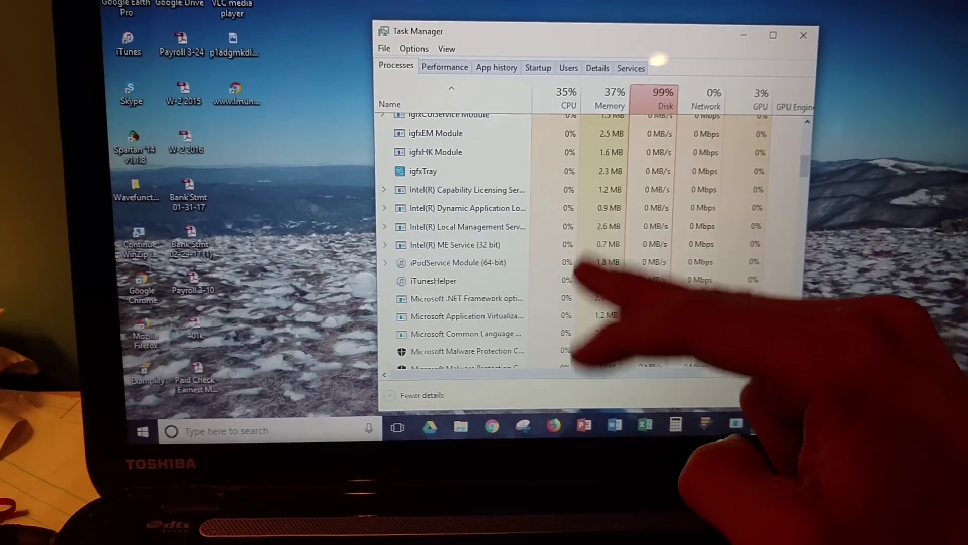
{"action": "scroll", "coordinate": [482, 243], "scroll_direction": "down", "scroll_amount": 2}
{"action": "scroll", "coordinate": [481, 243], "scroll_direction": "down", "scroll_amount": 2}
{"action": "scroll", "coordinate": [482, 243], "scroll_direction": "down", "scroll_amount": 1}
{"action": "scroll", "coordinate": [481, 242], "scroll_direction": "down", "scroll_amount": 1}
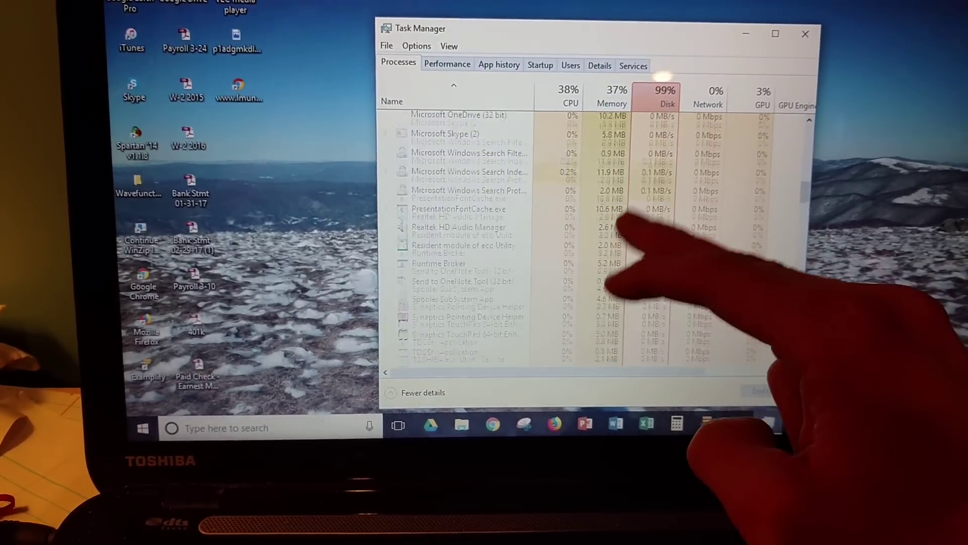
{"action": "scroll", "coordinate": [482, 243], "scroll_direction": "down", "scroll_amount": 1}
{"action": "scroll", "coordinate": [482, 242], "scroll_direction": "down", "scroll_amount": 1}
{"action": "scroll", "coordinate": [482, 242], "scroll_direction": "down", "scroll_amount": 1}
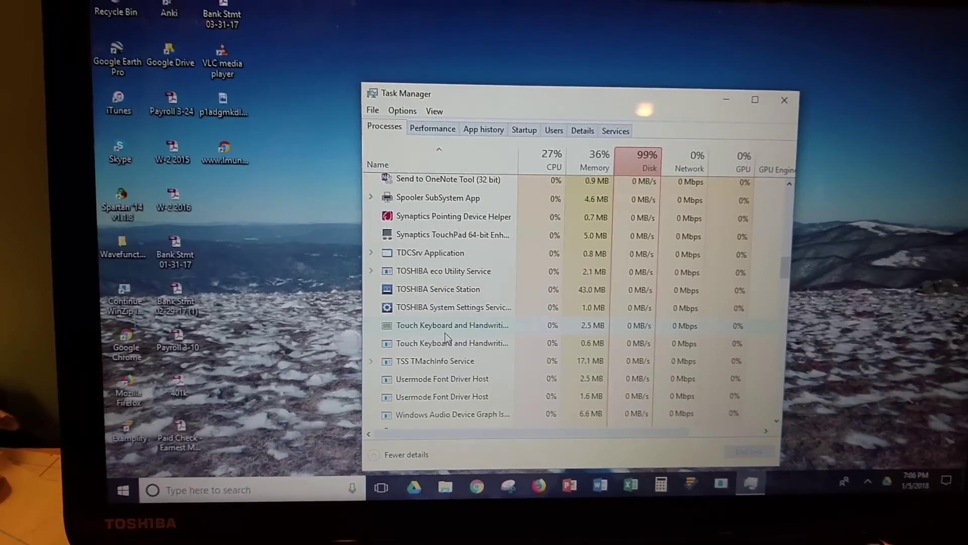
{"action": "scroll", "coordinate": [442, 333], "scroll_direction": "up", "scroll_amount": 1}
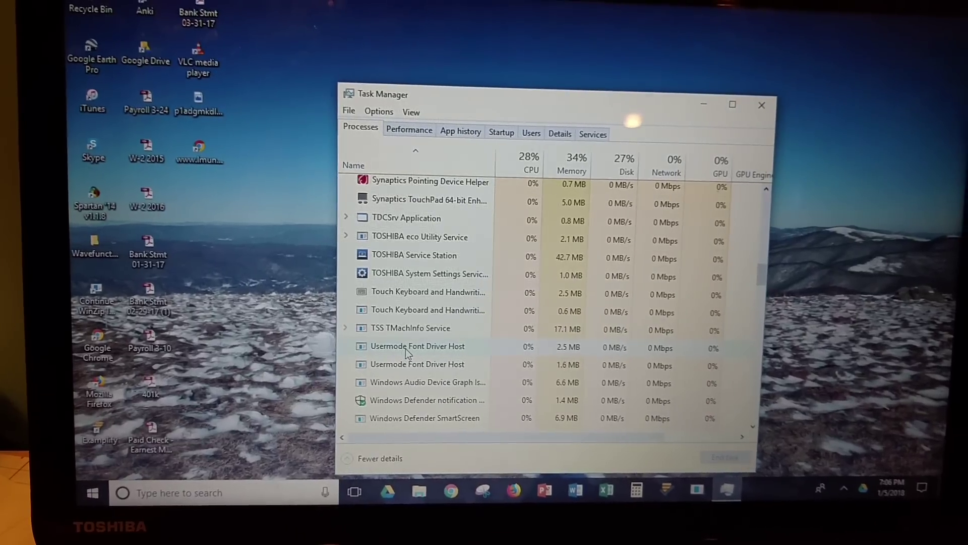
Step: Return to the Startup apps list, then close Task Manager
{"action": "left_click", "coordinate": [500, 136]}
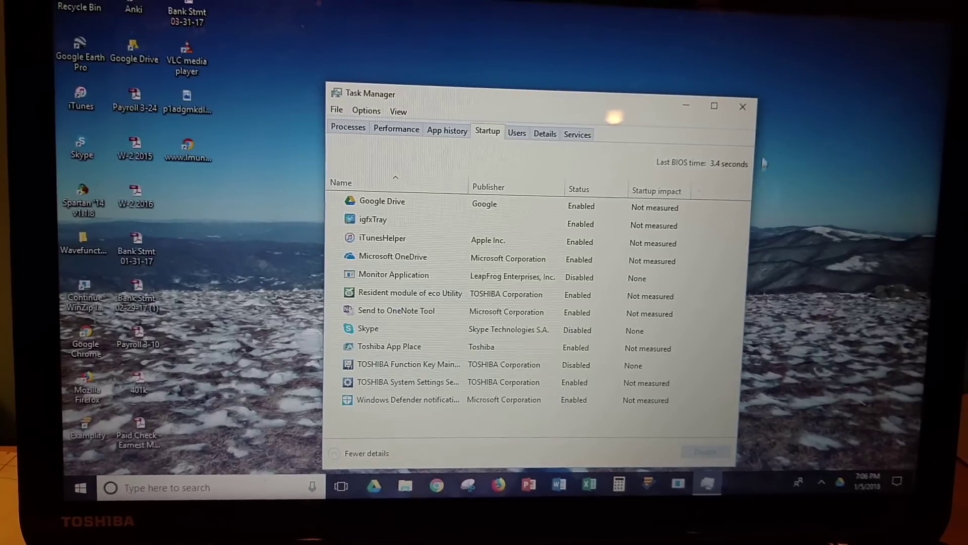
{"action": "left_click", "coordinate": [745, 114]}
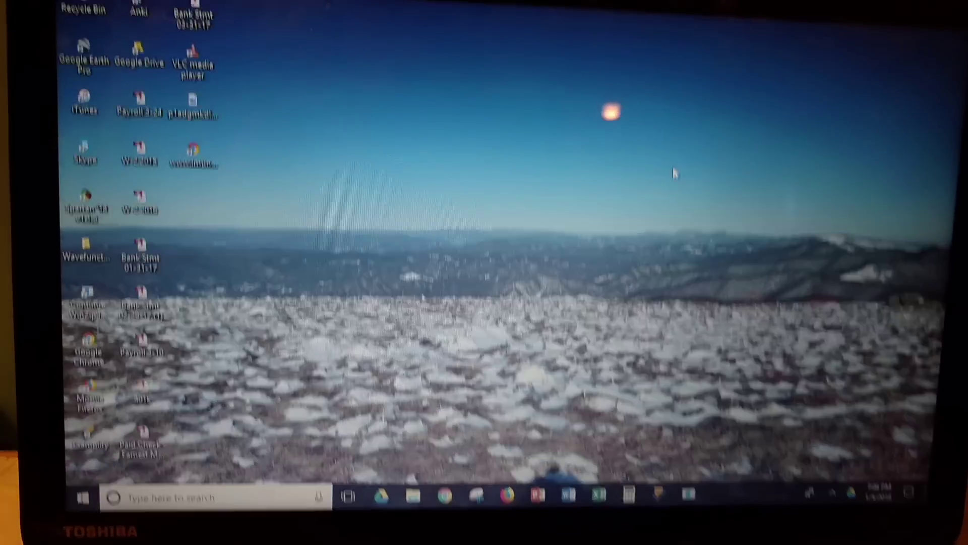